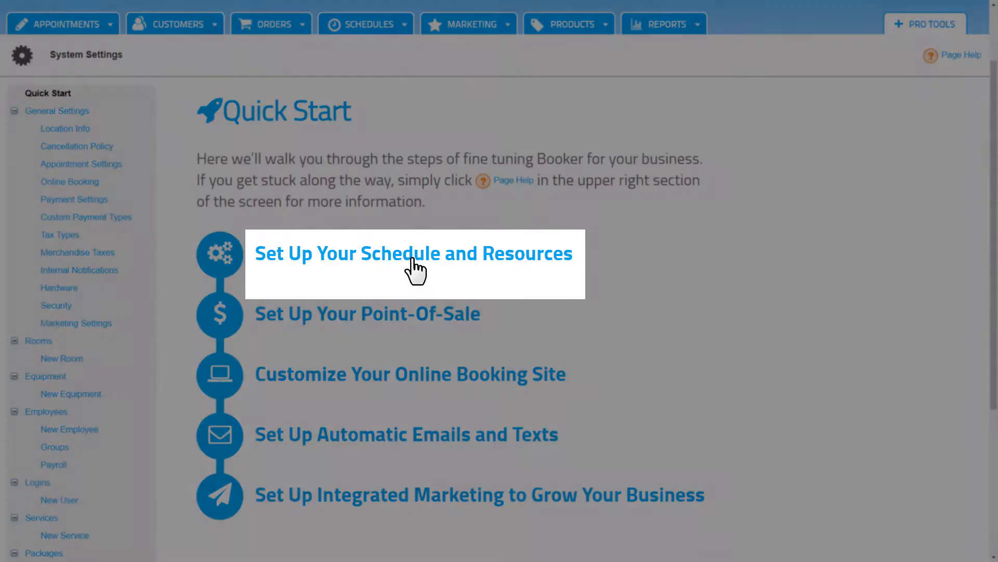
Open the schedule and resources setup, then start a new employee record
click(414, 270)
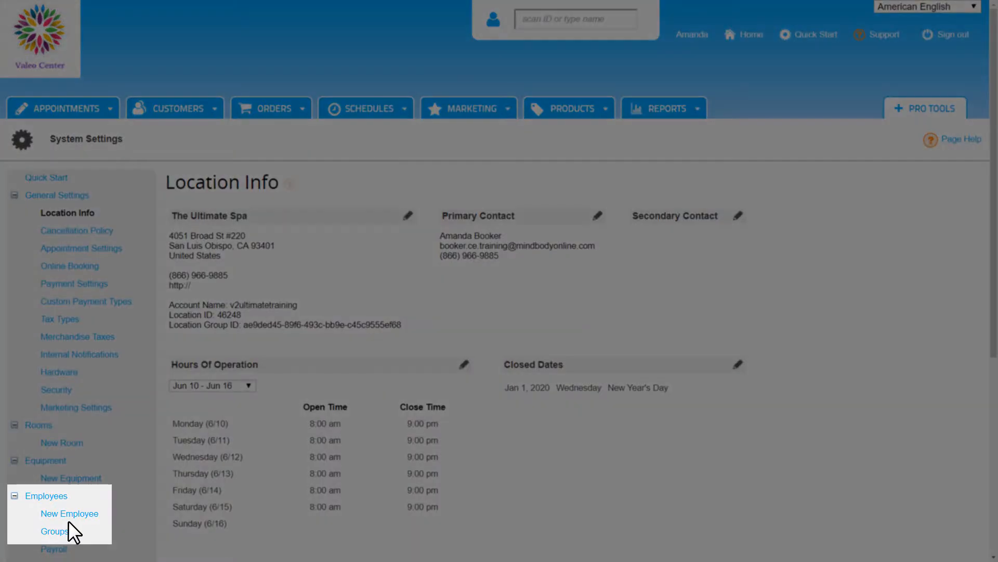
click(68, 519)
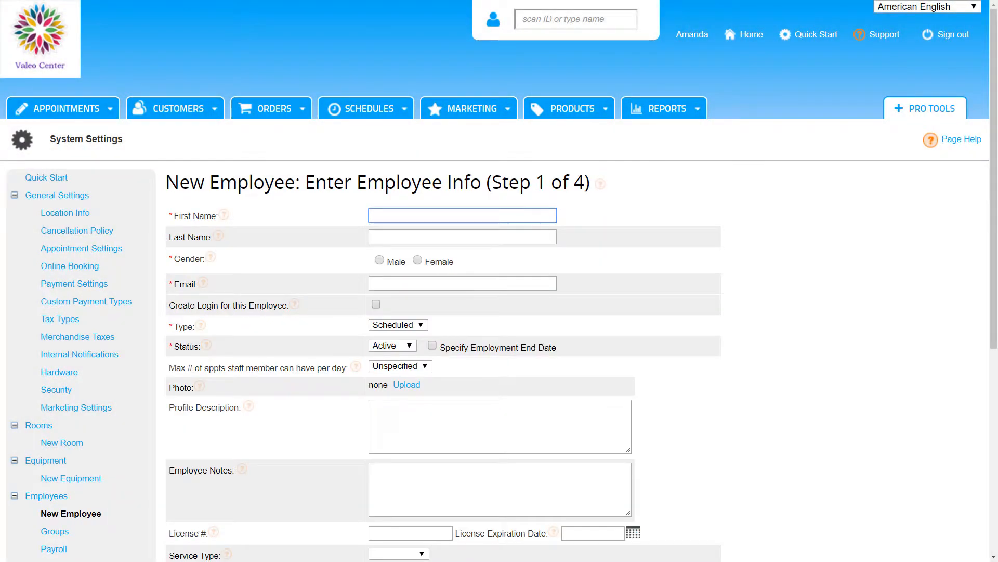
Enter the employee's first and last name, set gender to Female, and fill in her e-mail address
key(Tab)
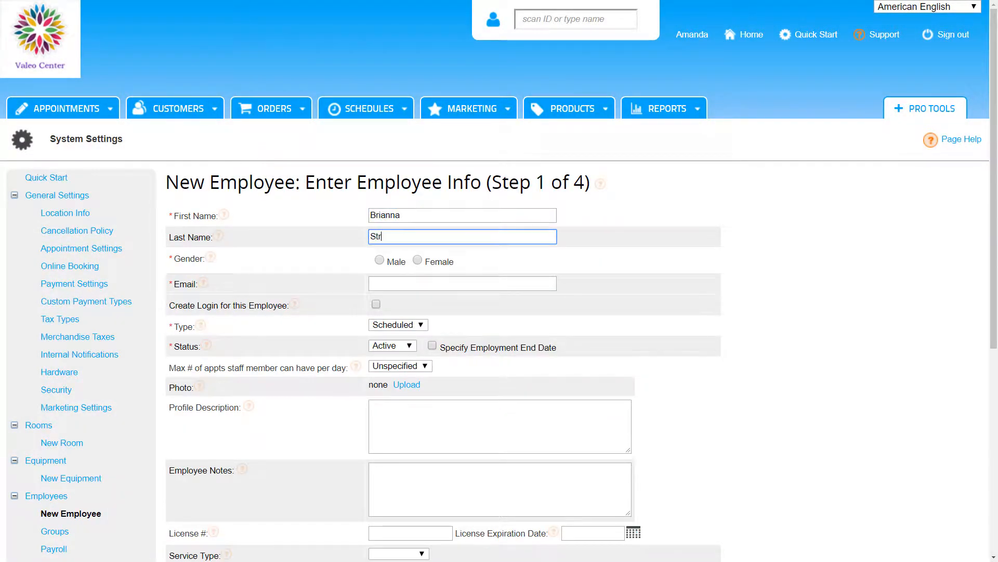
click(418, 260)
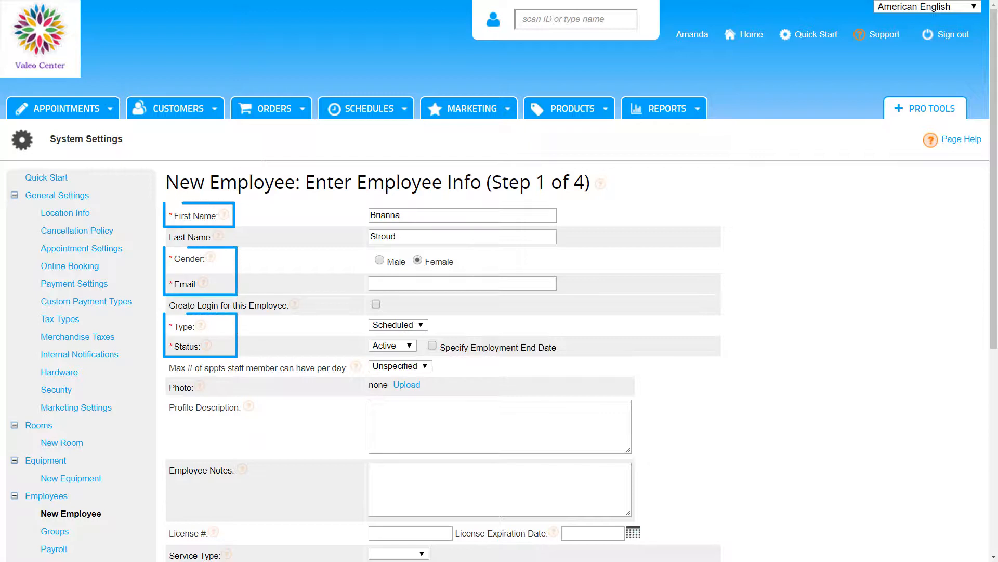
key(Tab)
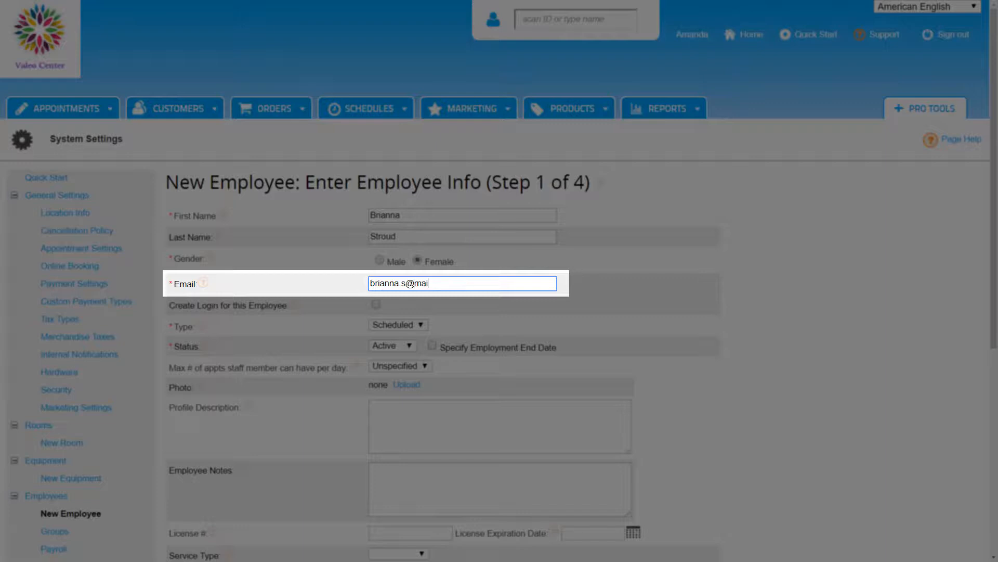
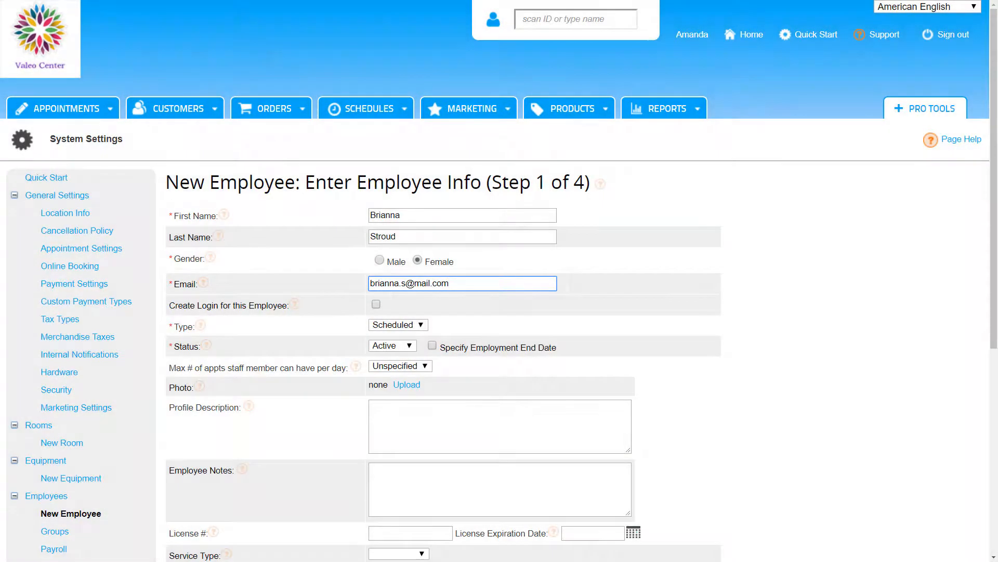
key(Tab)
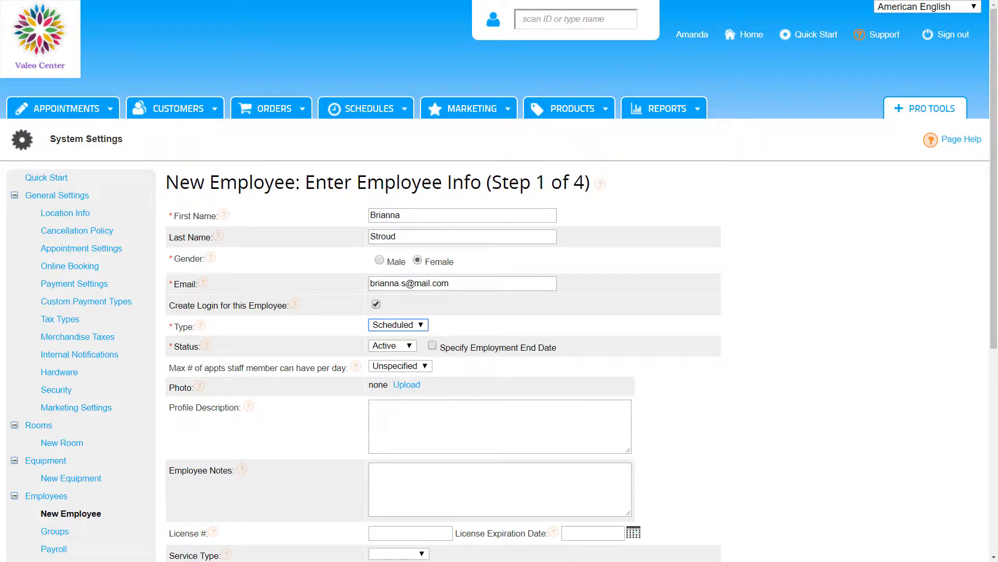
Keep status Active, add her mobile number as preferred phone with SMS, and continue
key(Tab)
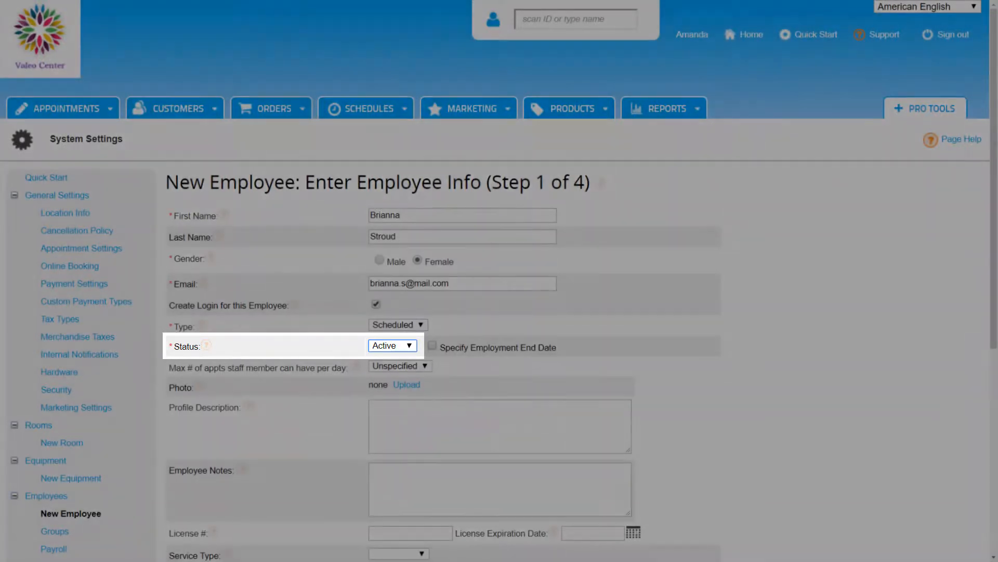
key(alt+Down)
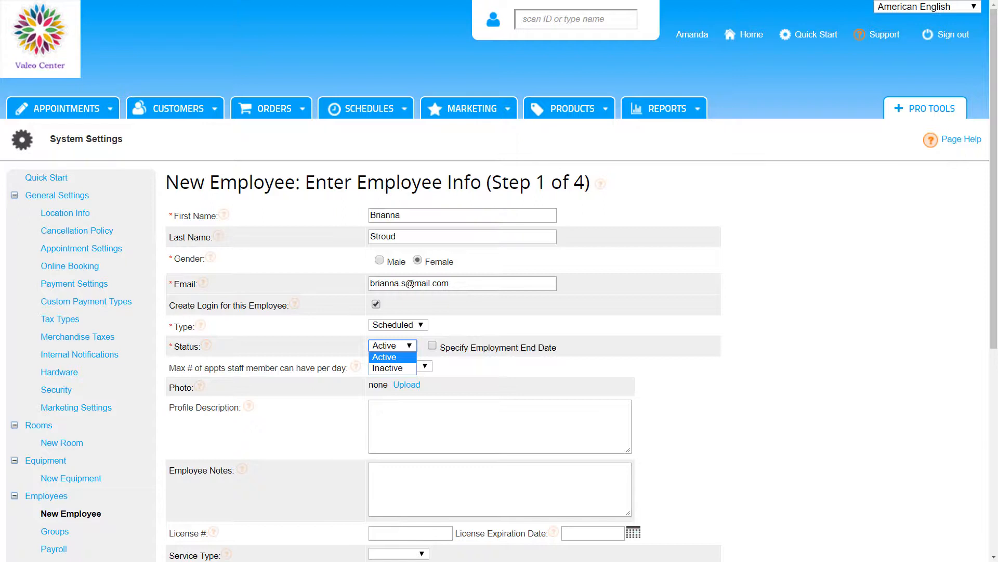
drag(994, 179, 994, 338)
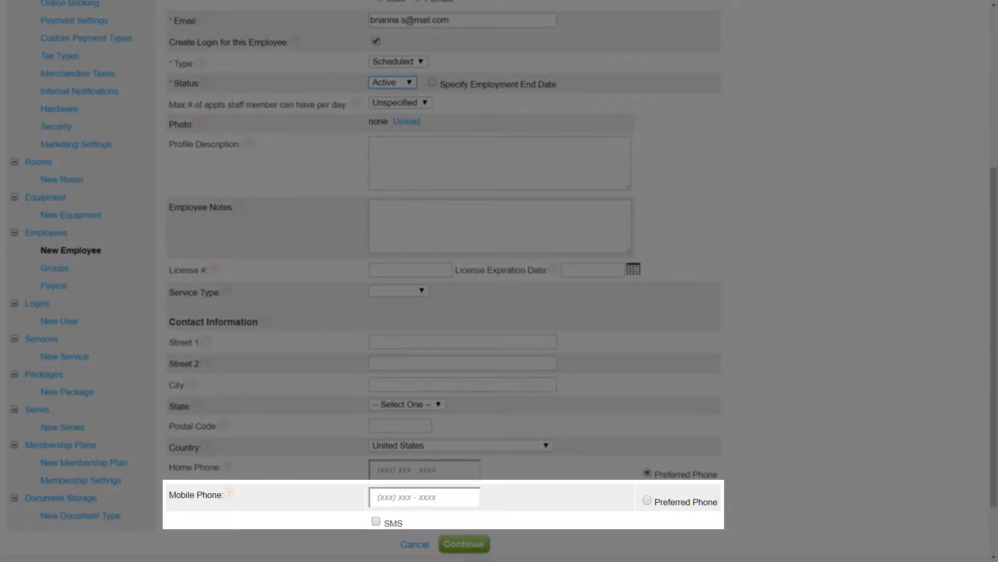
click(424, 497)
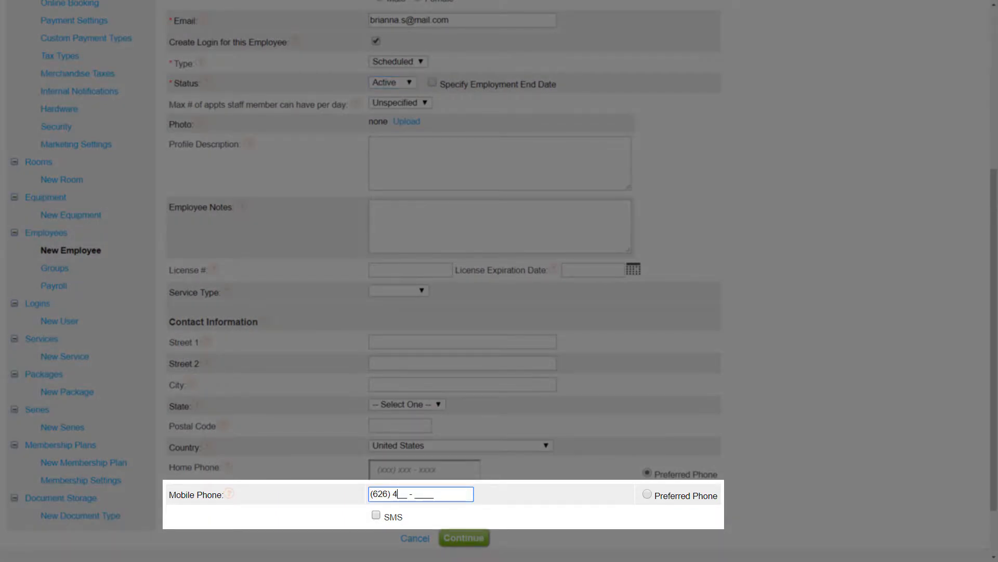
click(646, 494)
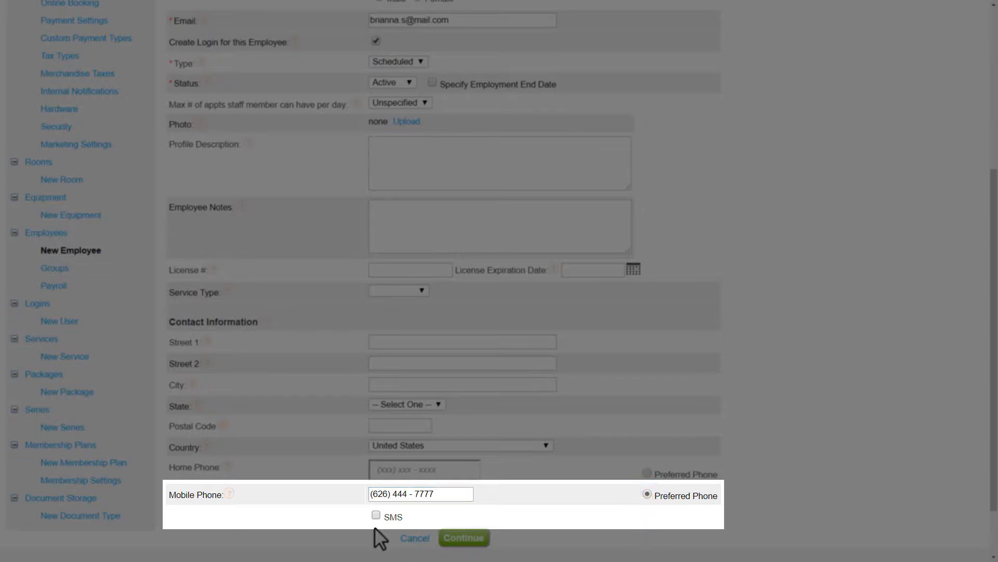
click(373, 515)
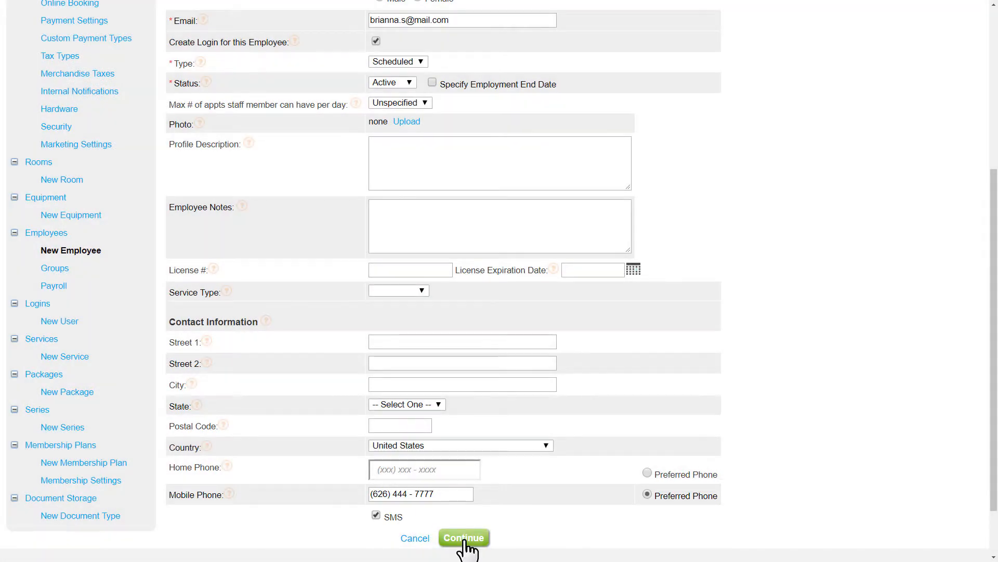
click(465, 542)
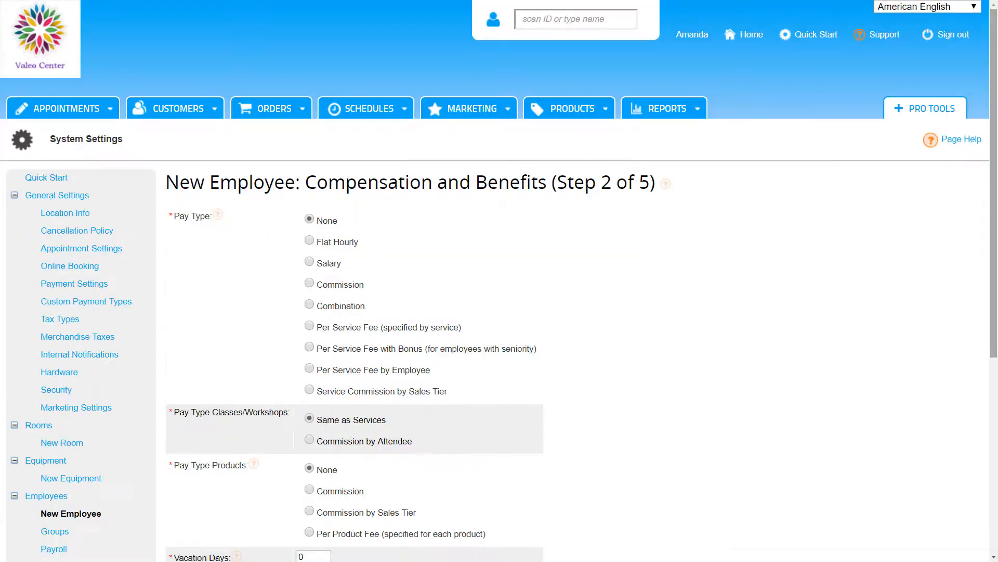
Accept the default compensation and benefits settings and continue to Select Services
scroll(500, 281, down, 2)
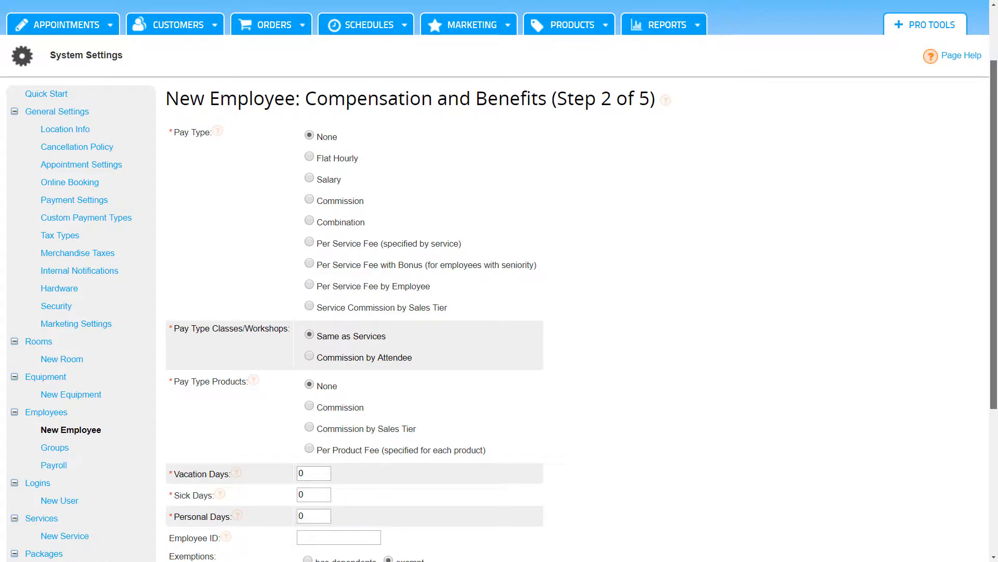
scroll(499, 281, down, 1)
scroll(499, 281, down, 1)
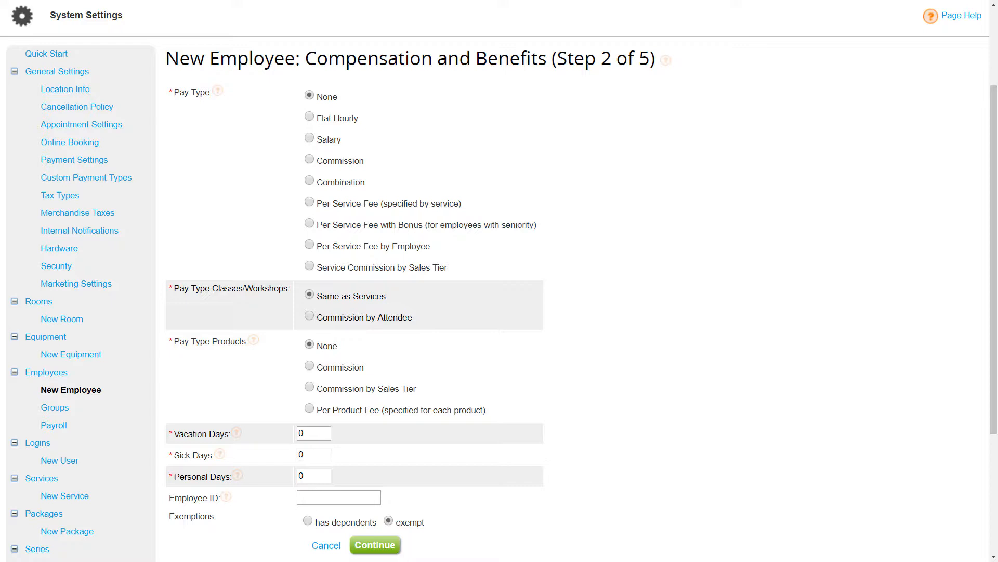
click(383, 545)
scroll(499, 281, down, 2)
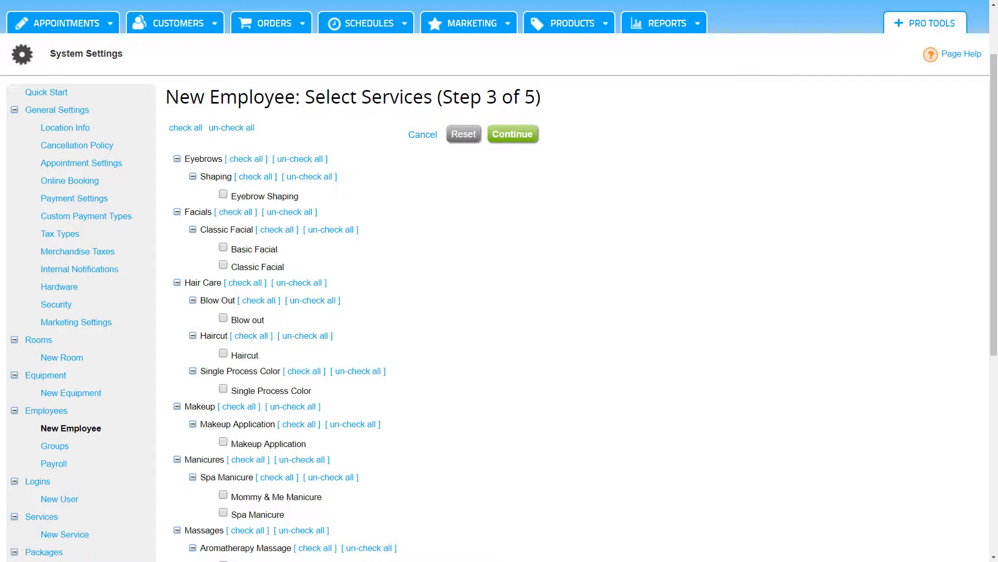
Check all services and continue to the Default Schedule step
click(184, 129)
click(513, 136)
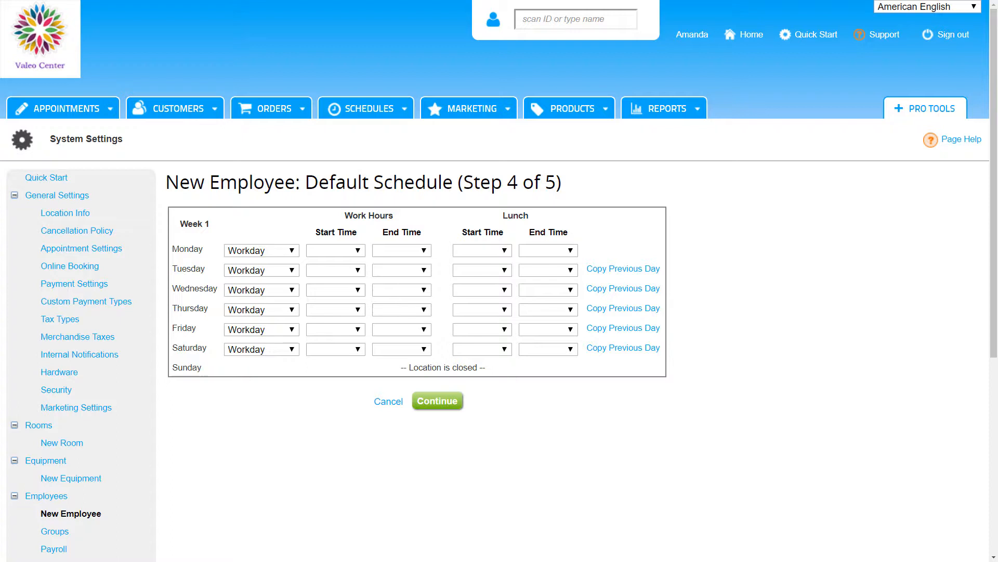
Set Monday as Day Off and Tuesday's hours to 9:30 AM–6:30 PM
click(261, 251)
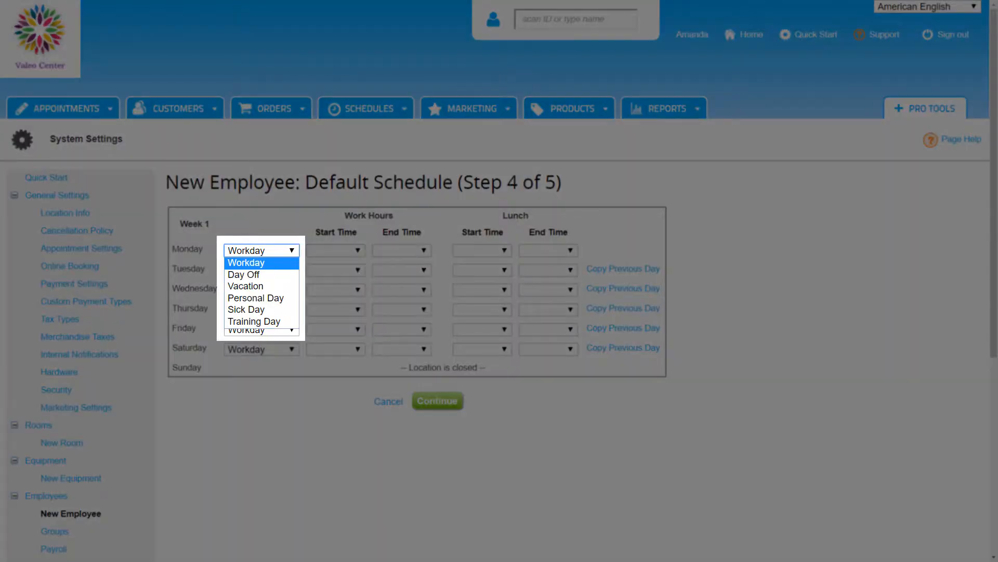
key(Down)
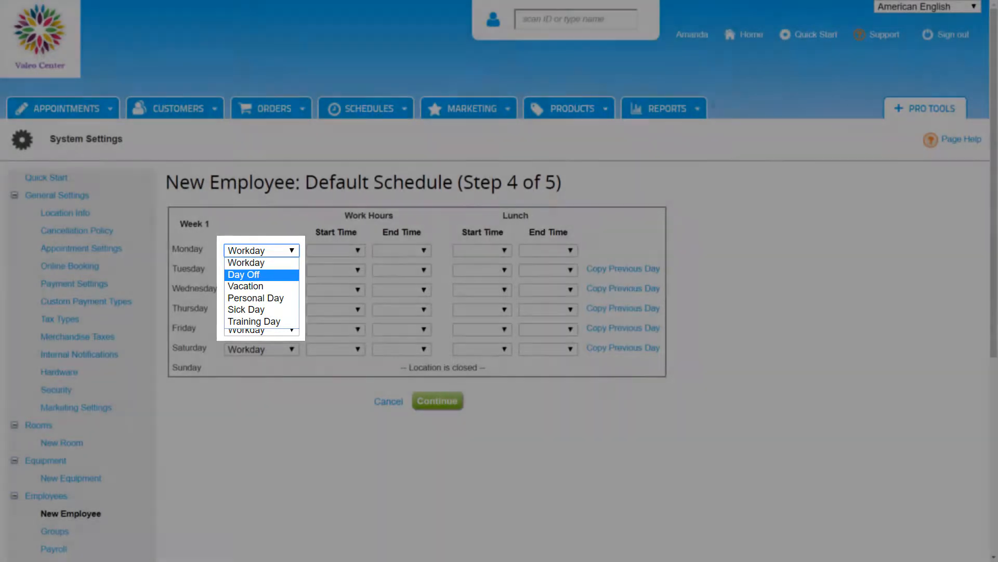
key(Return)
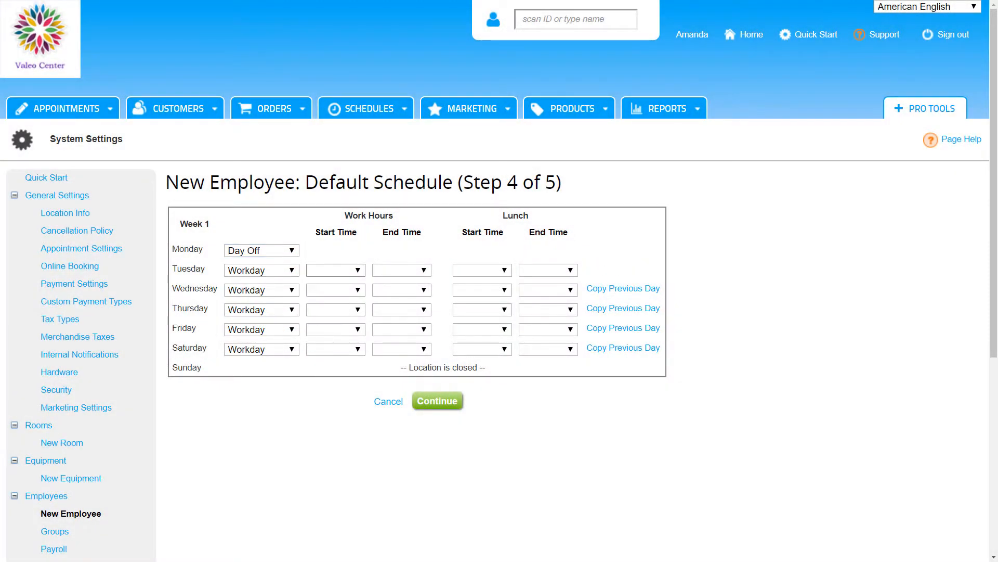
click(336, 270)
drag(361, 319, 361, 352)
click(327, 315)
click(401, 270)
drag(426, 319, 427, 442)
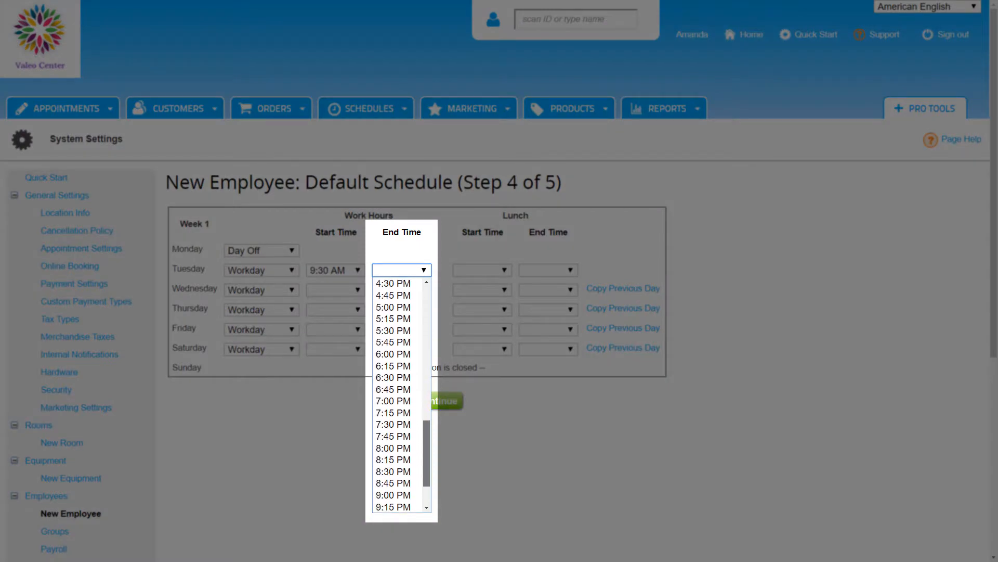
click(393, 374)
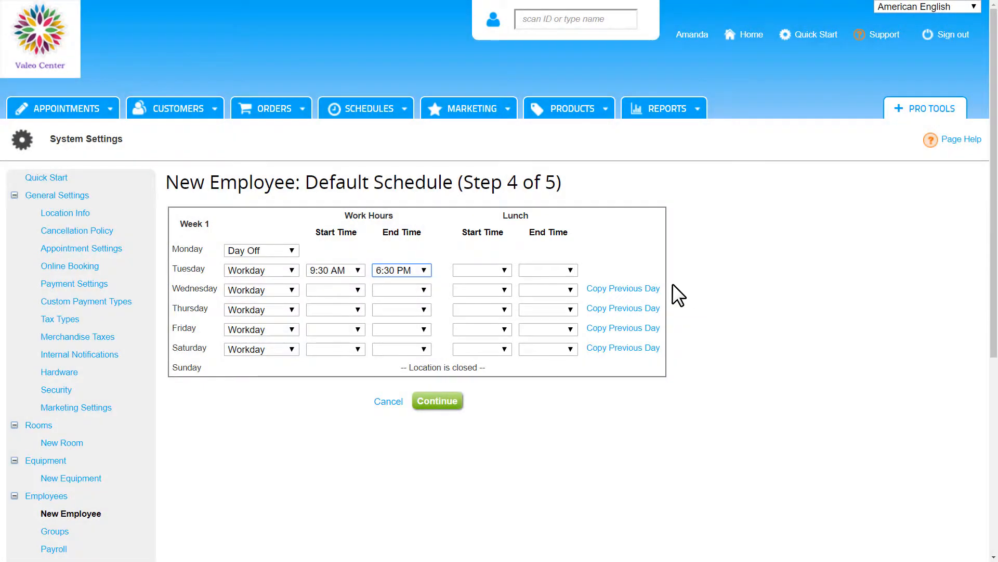
Copy Tuesday's hours onto Wednesday through Saturday and save the schedule
click(623, 289)
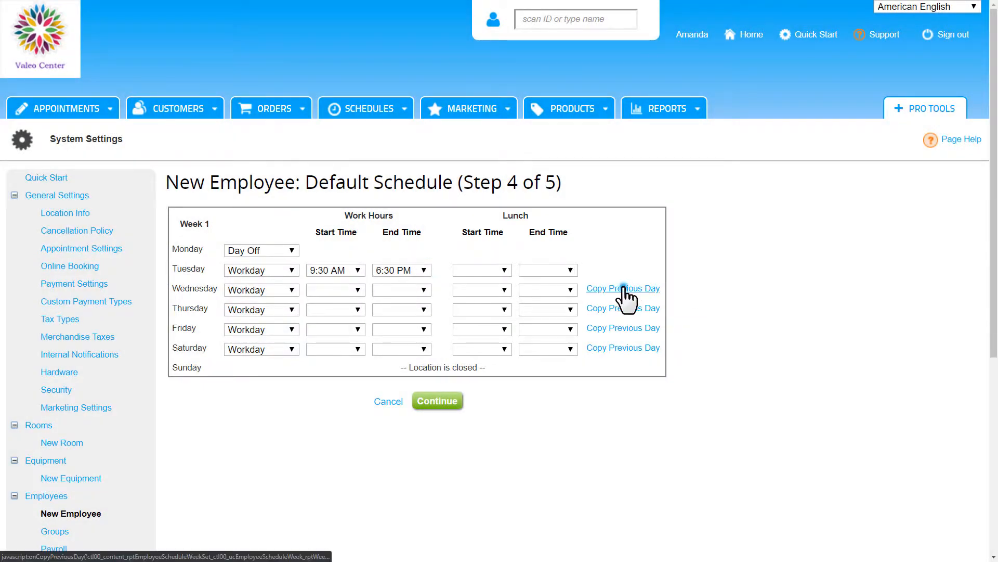
click(622, 308)
click(624, 328)
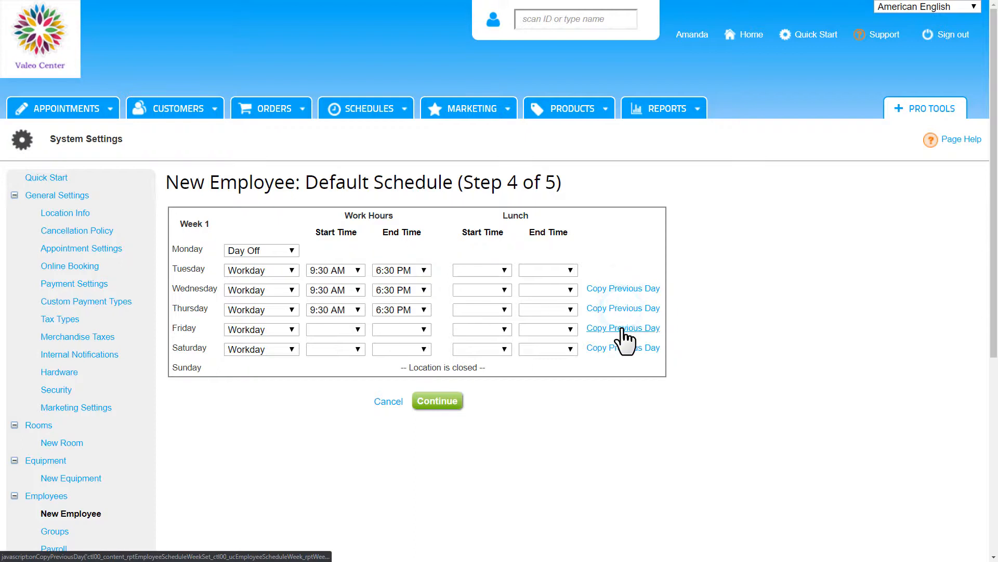
click(623, 350)
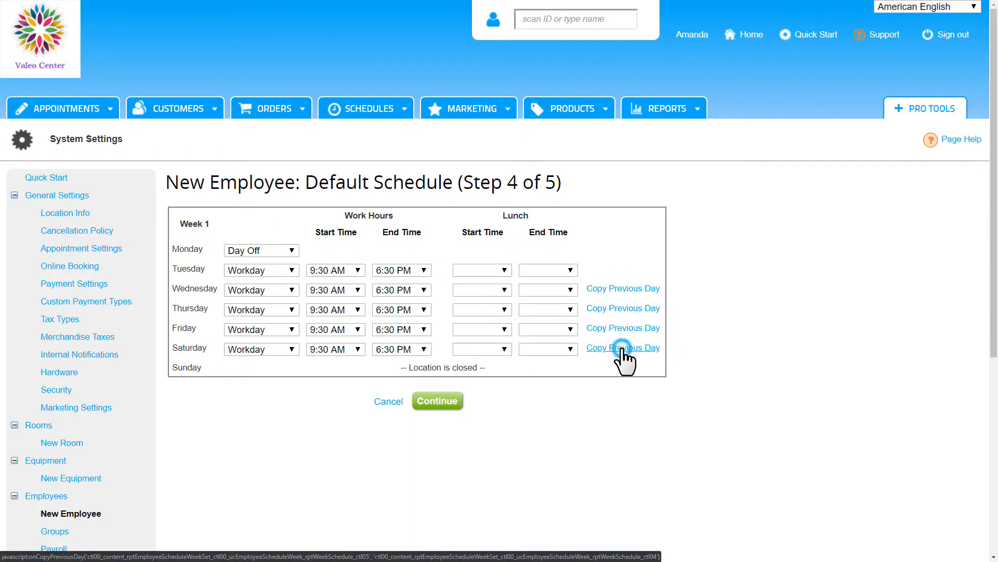
click(436, 404)
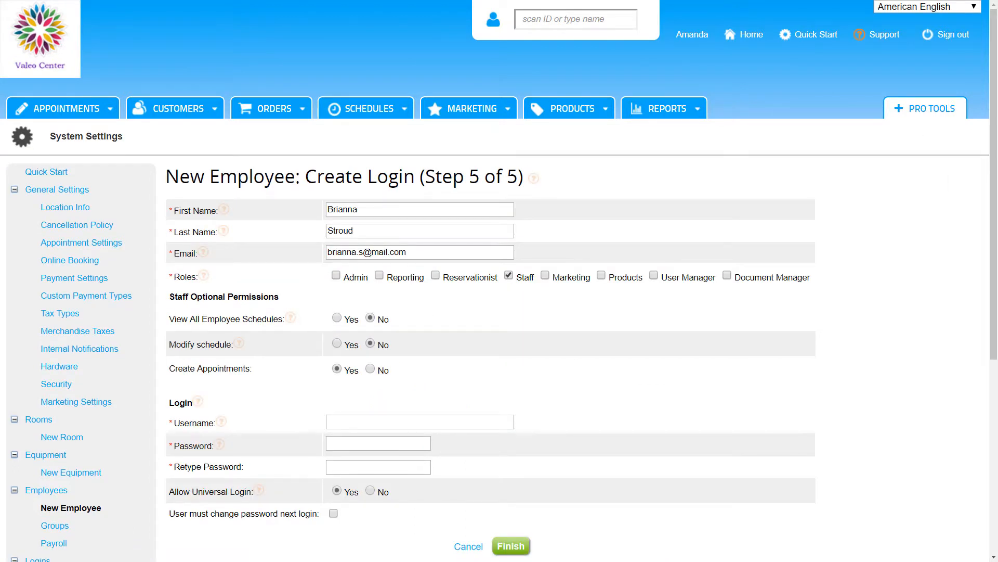
Create her login with her e-mail as username, a password, and forced change at next login
drag(994, 182, 993, 195)
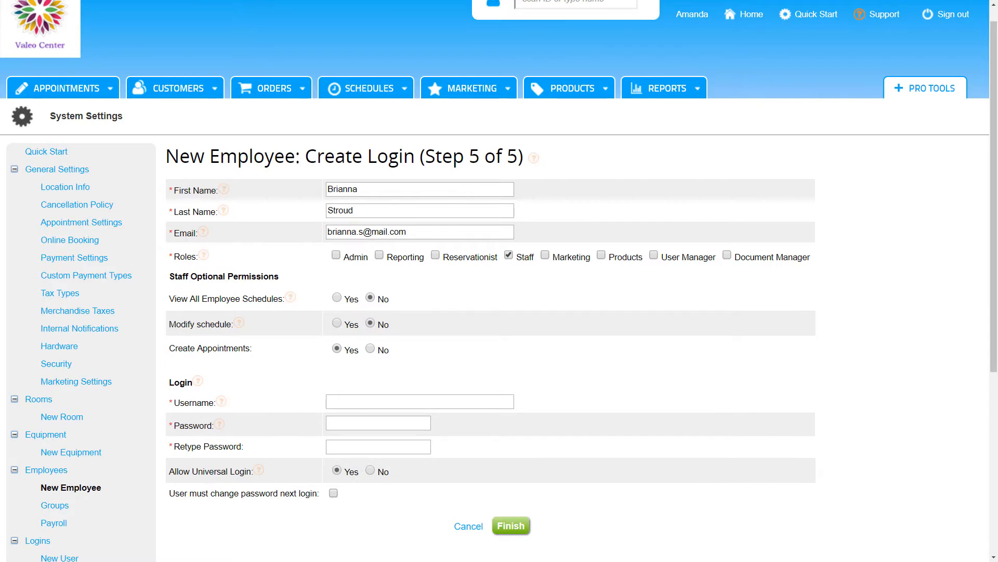
click(420, 401)
key(Tab)
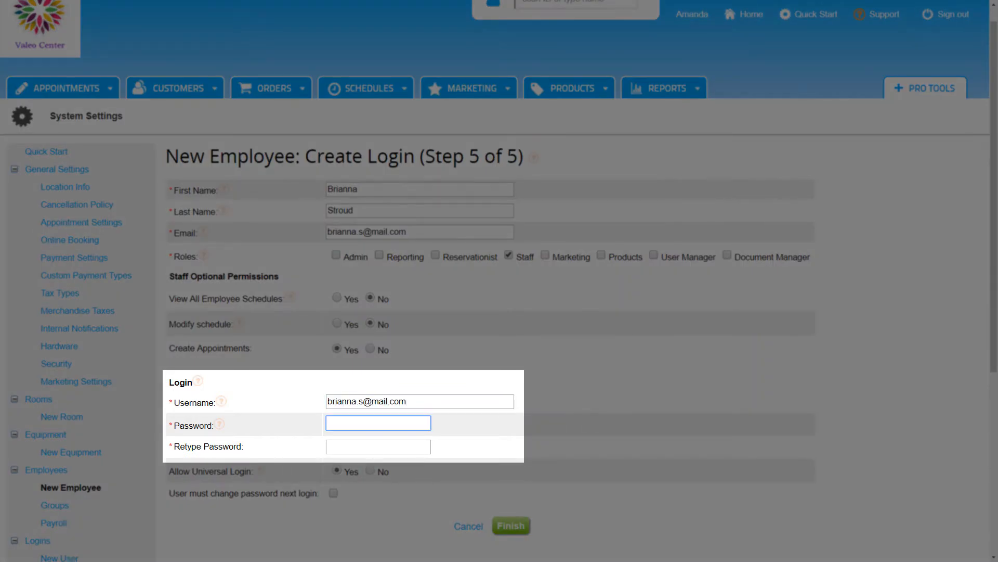
text(********)
key(Tab)
text(********)
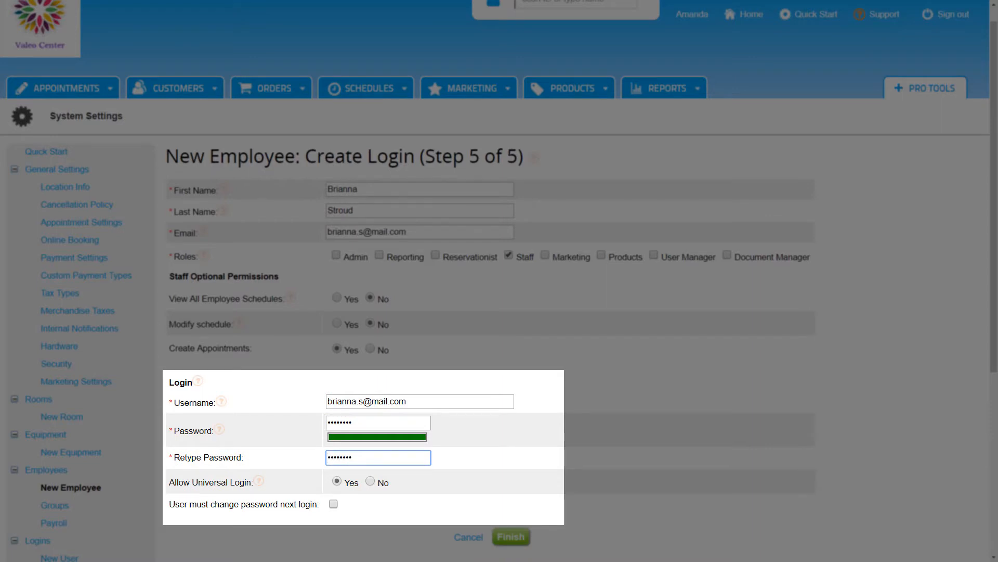
click(334, 503)
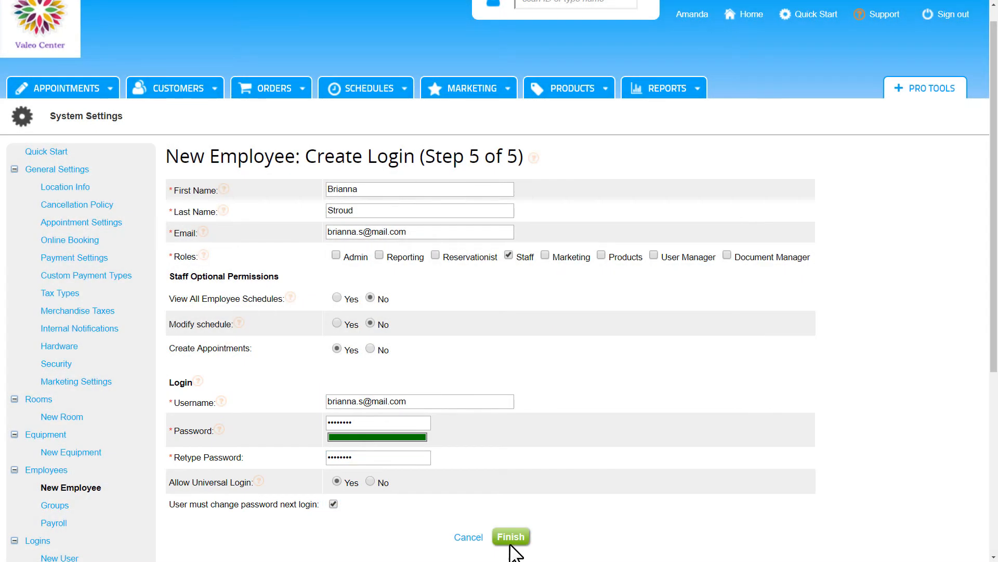
click(512, 537)
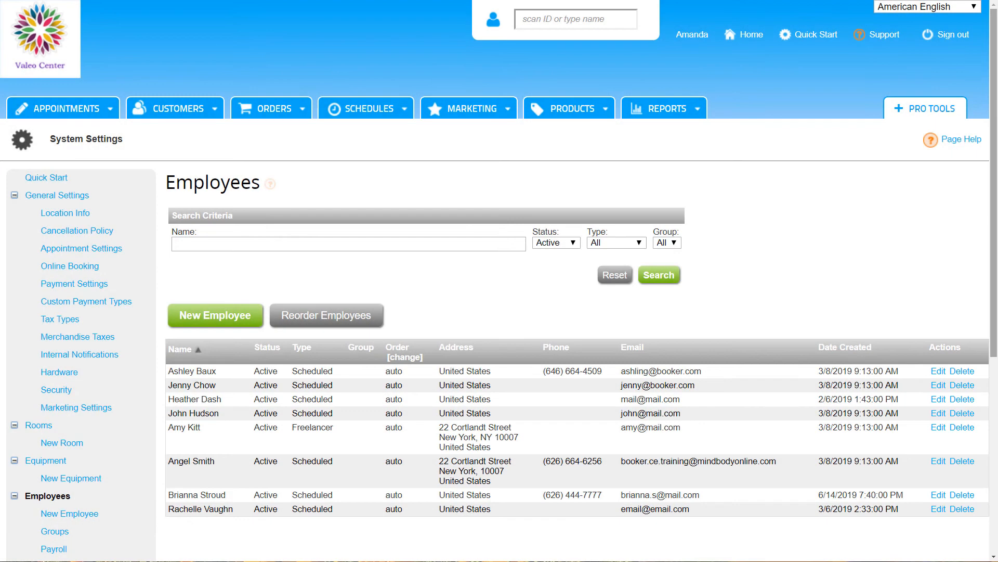
Open the User Logins page from the System Settings sidebar
scroll(499, 281, down, 1)
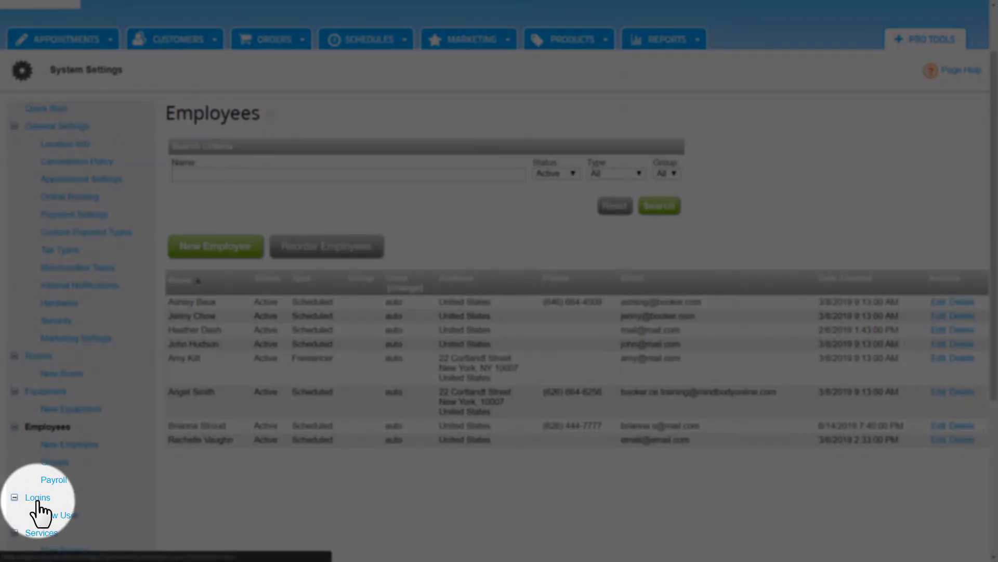
click(38, 499)
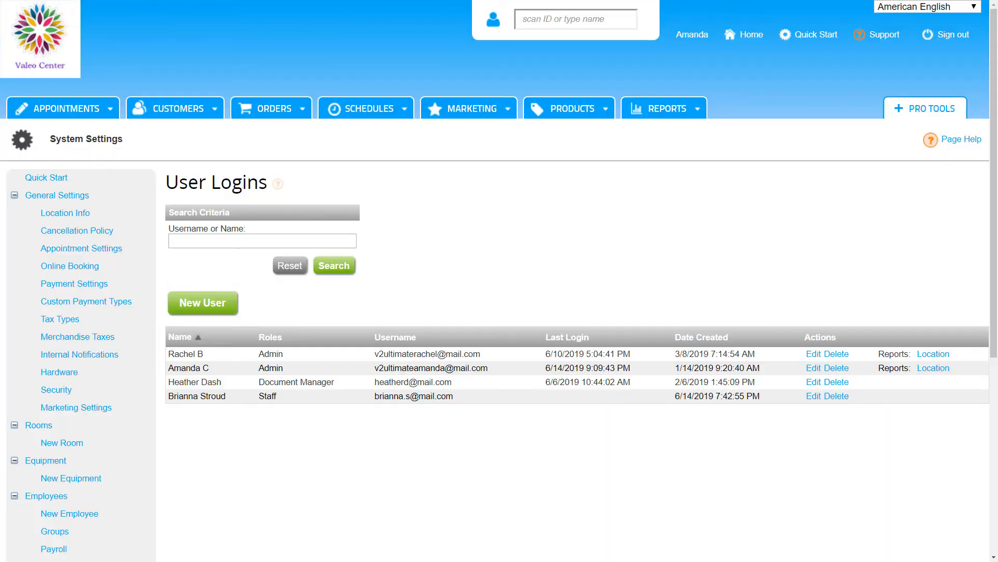